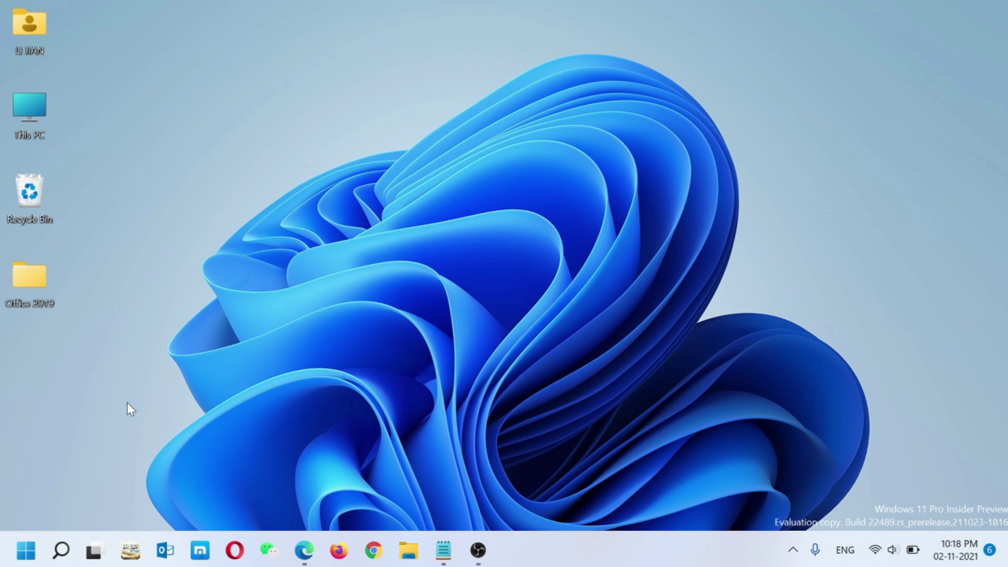
Search Settings for 'xbox' and turn on opening Xbox Game Bar with the controller's Xbox button.
left_click(26, 551)
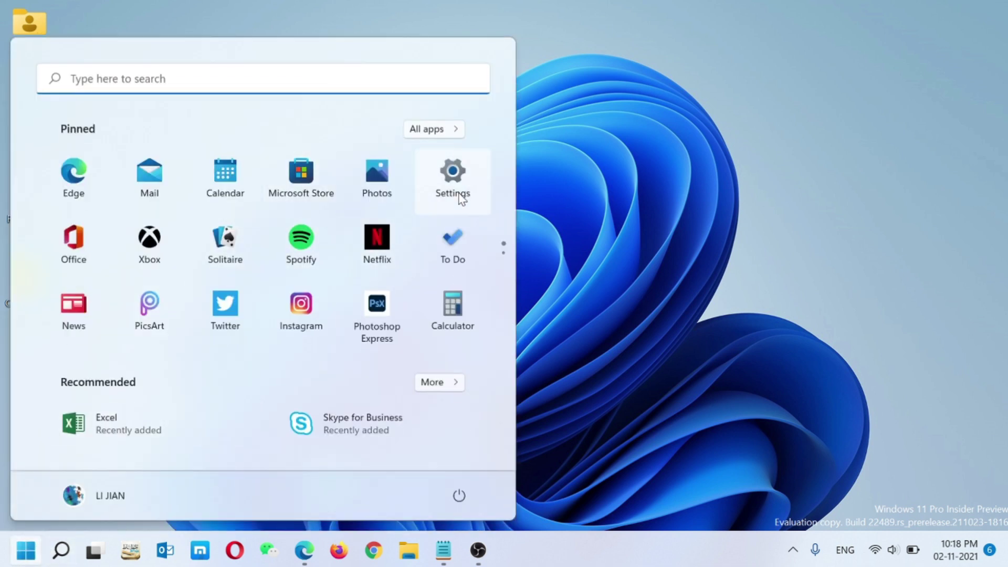
left_click(461, 179)
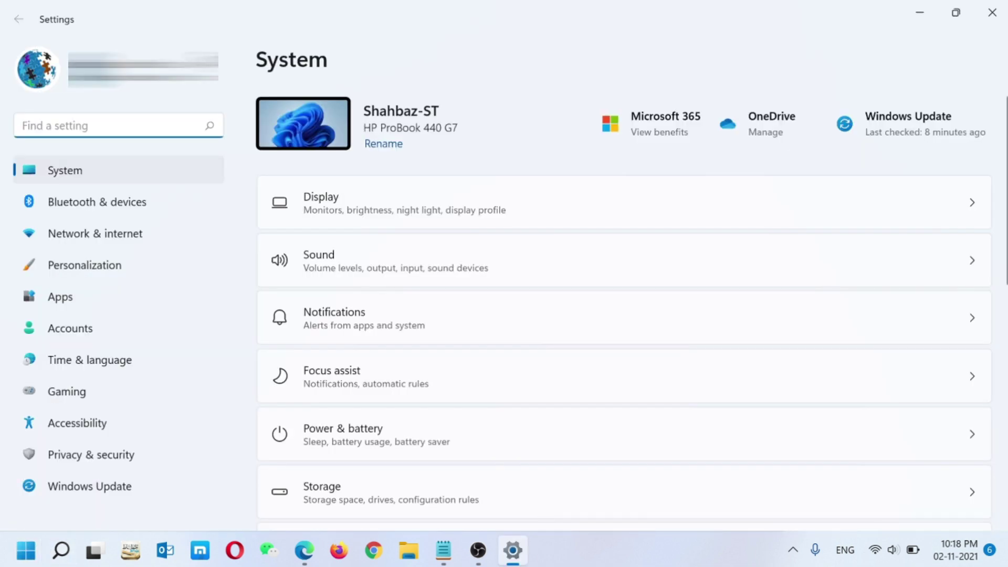
type("xbox")
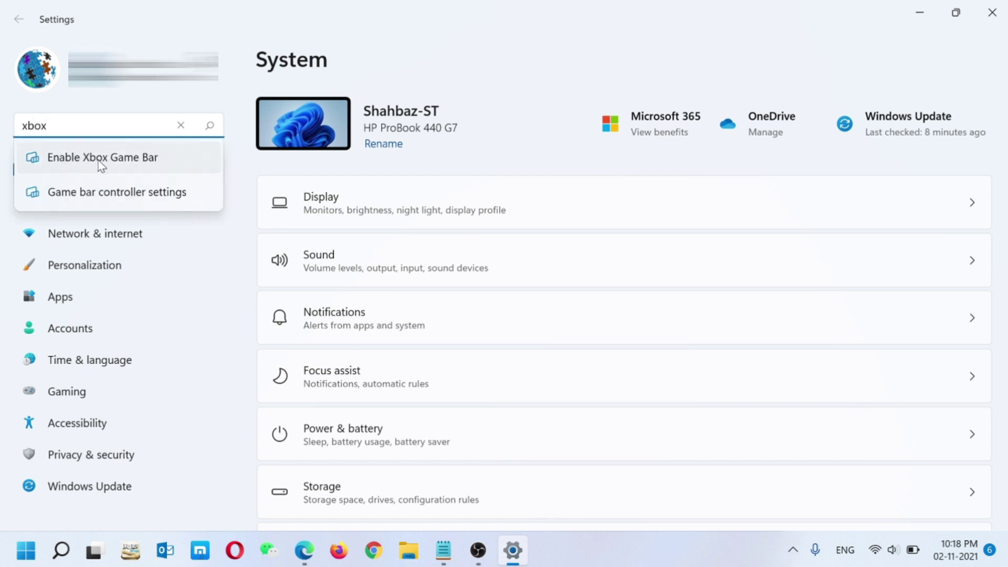
left_click(156, 161)
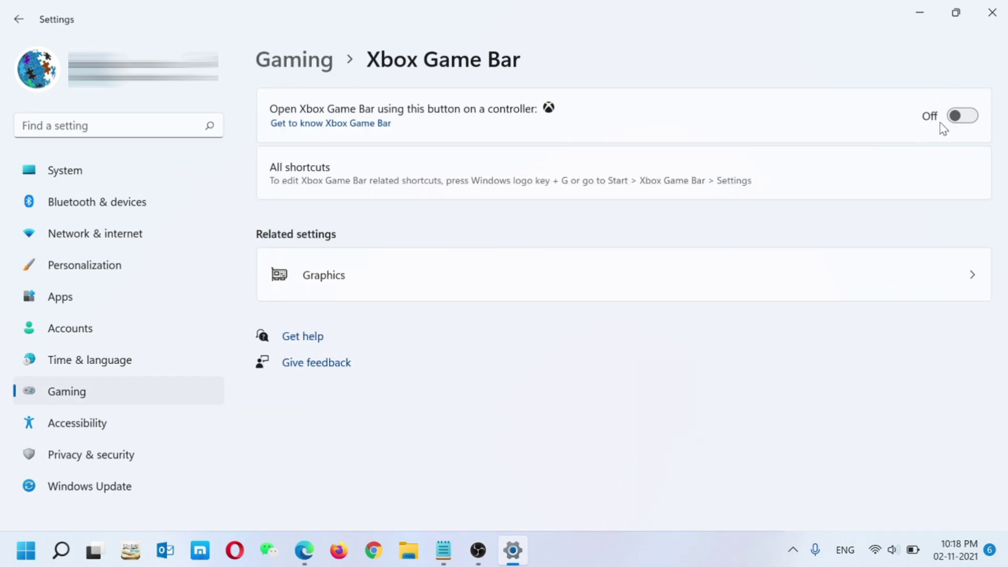
left_click(963, 115)
Close Settings and refresh the desktop.
left_click(992, 12)
right_click(519, 132)
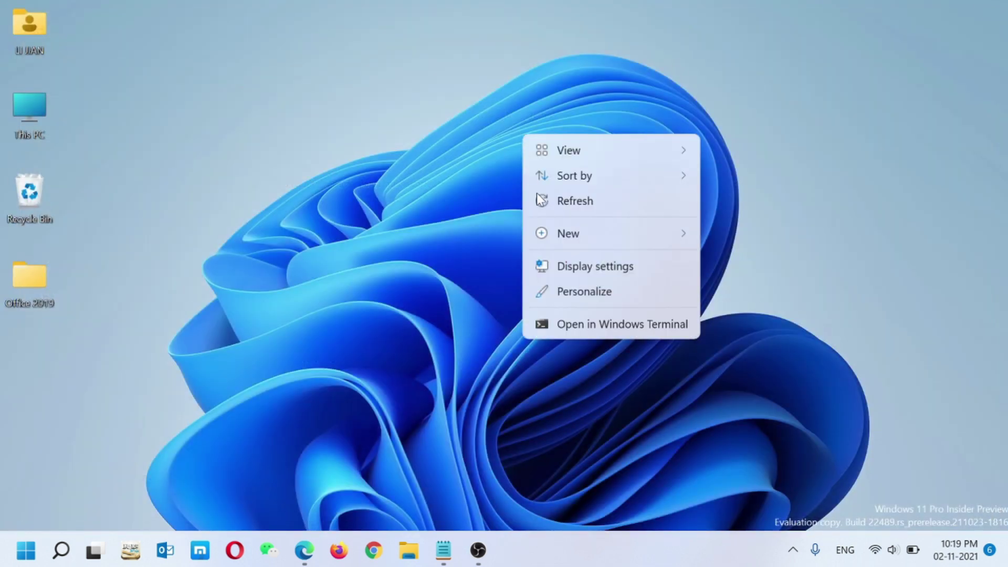
left_click(553, 204)
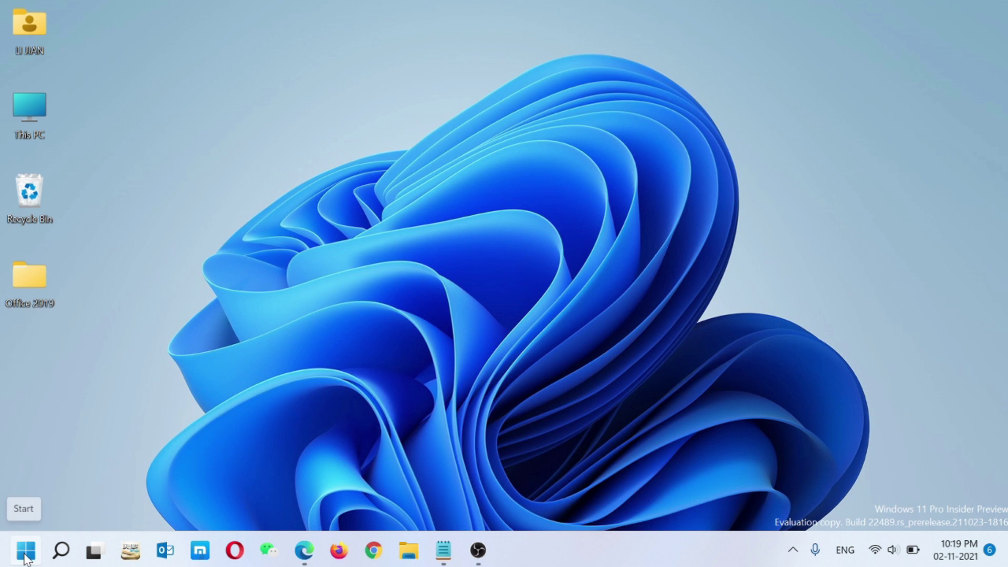
Reopen Settings, filter Apps > Installed apps by 'xbox', and bring up Xbox Game Bar's extra options.
left_click(26, 559)
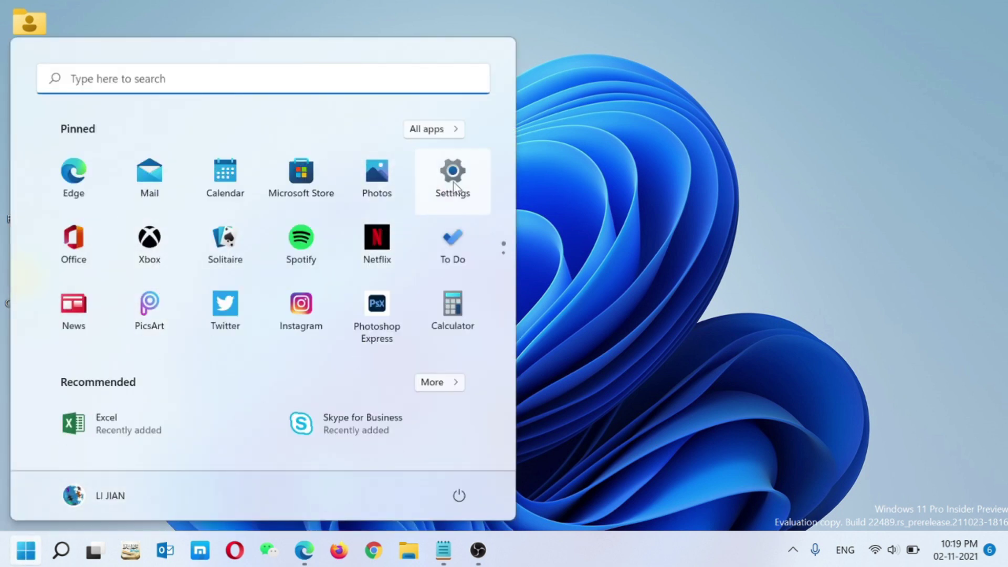
left_click(454, 185)
left_click(49, 300)
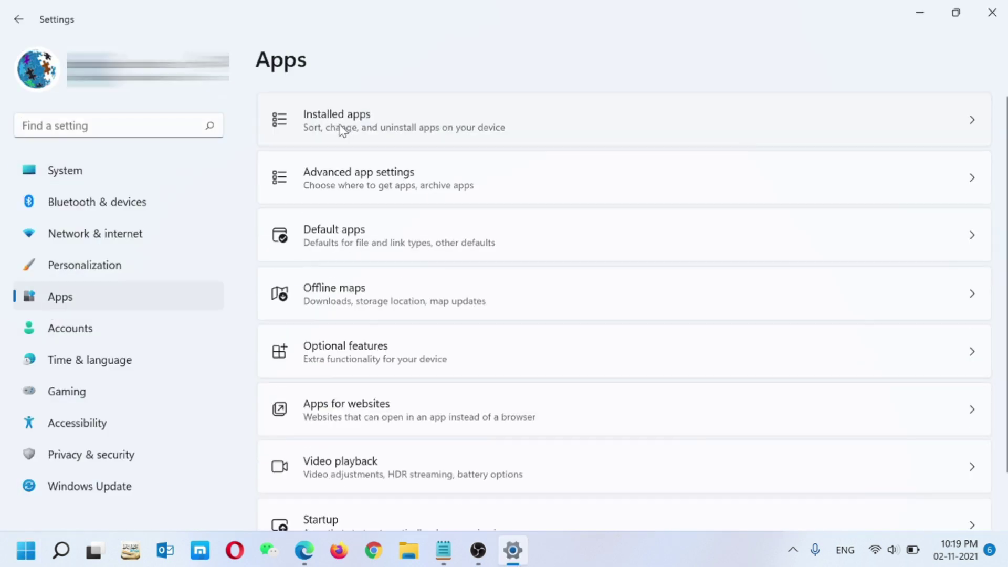
left_click(354, 120)
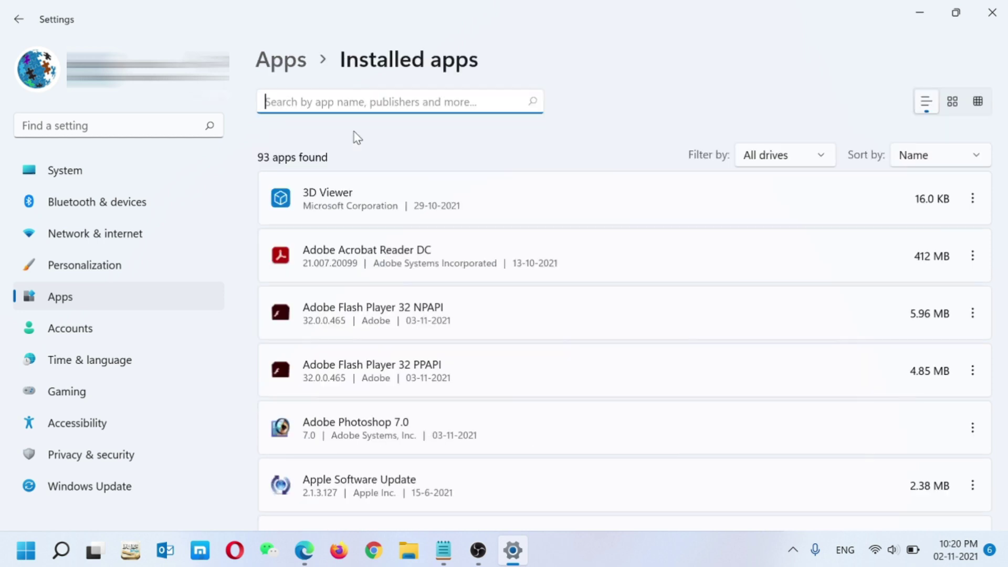
type("xb")
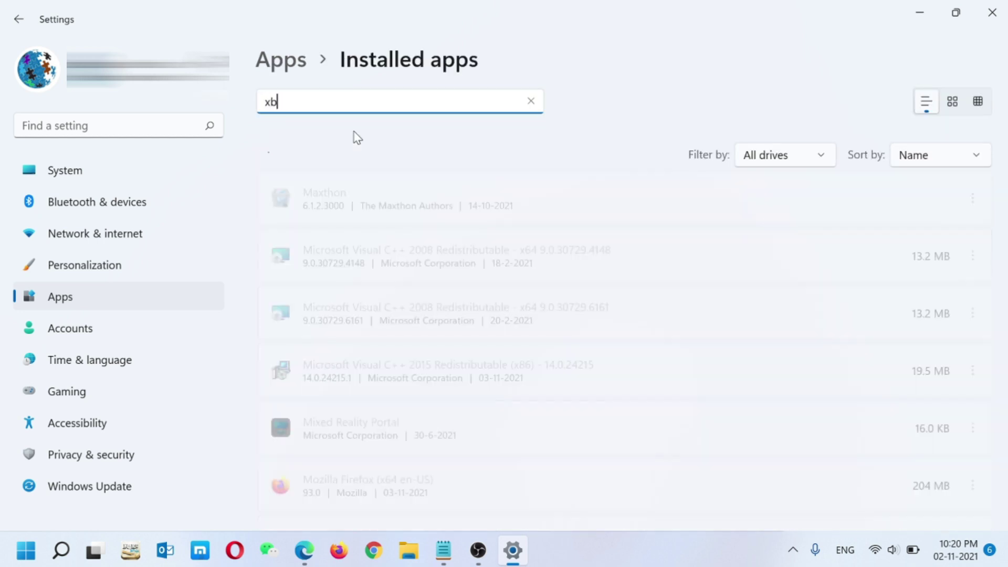
type("ox")
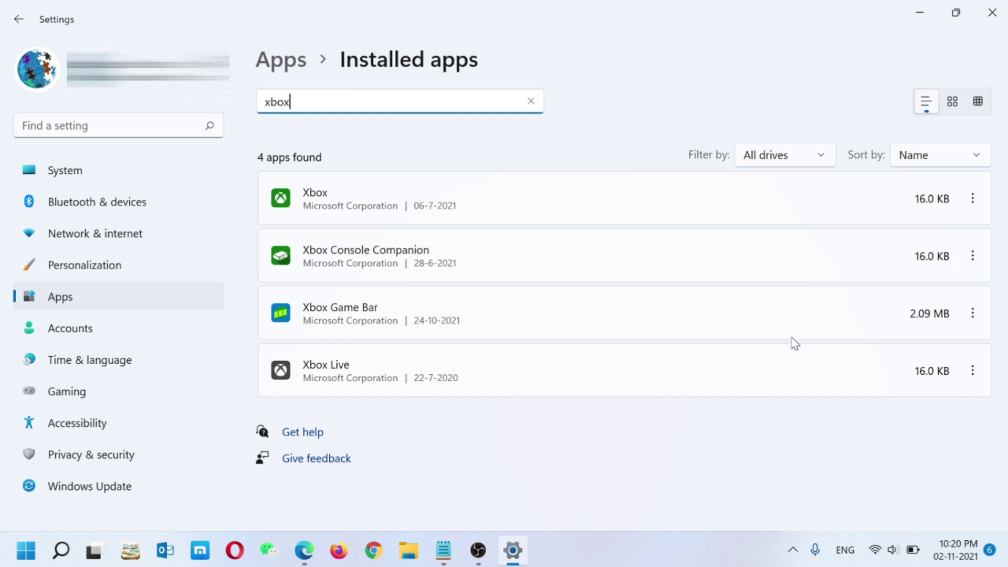
left_click(973, 314)
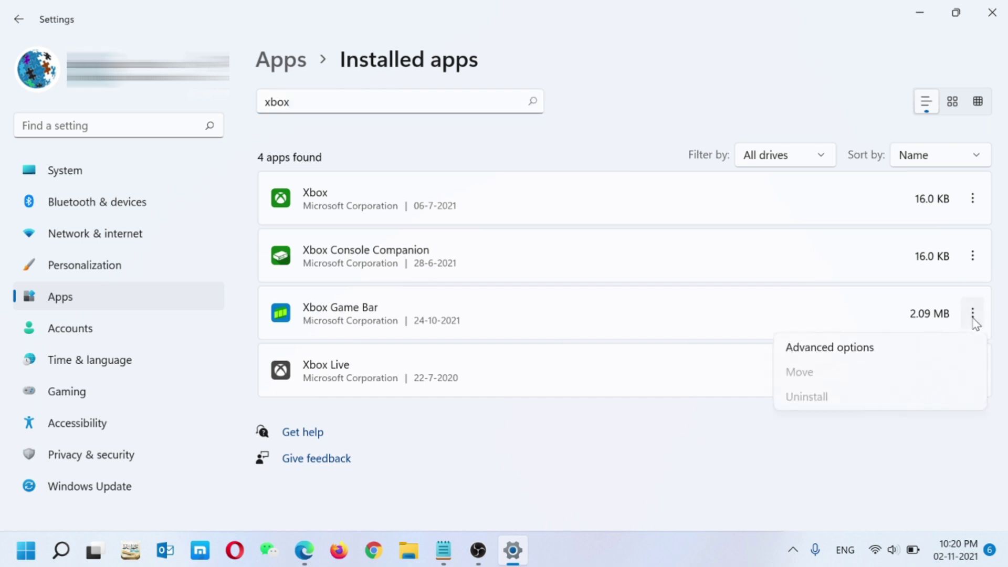
Look through Xbox Game Bar's advanced options page, then close Settings.
left_click(818, 348)
scroll(376, 267, "down", 10)
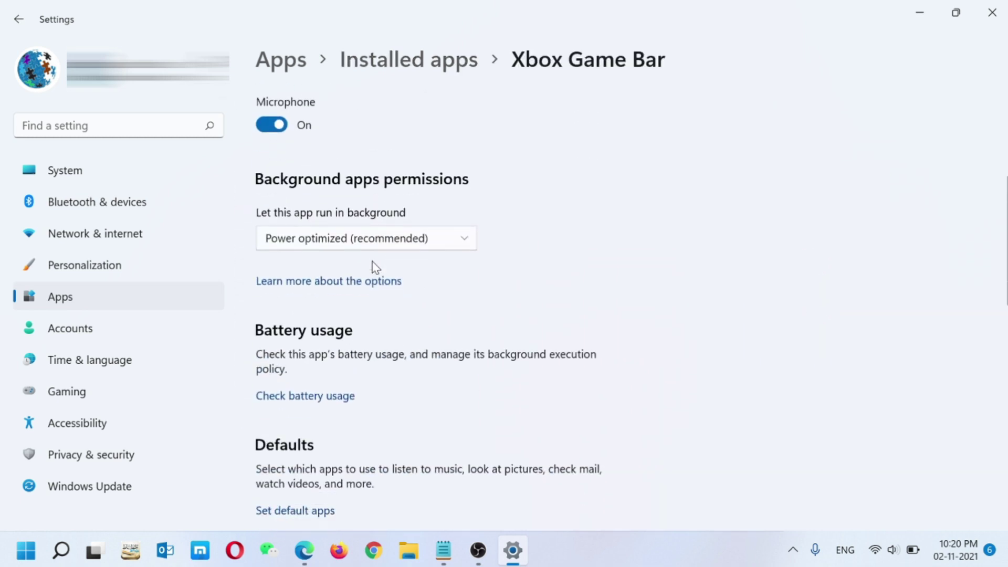
scroll(382, 259, "down", 6)
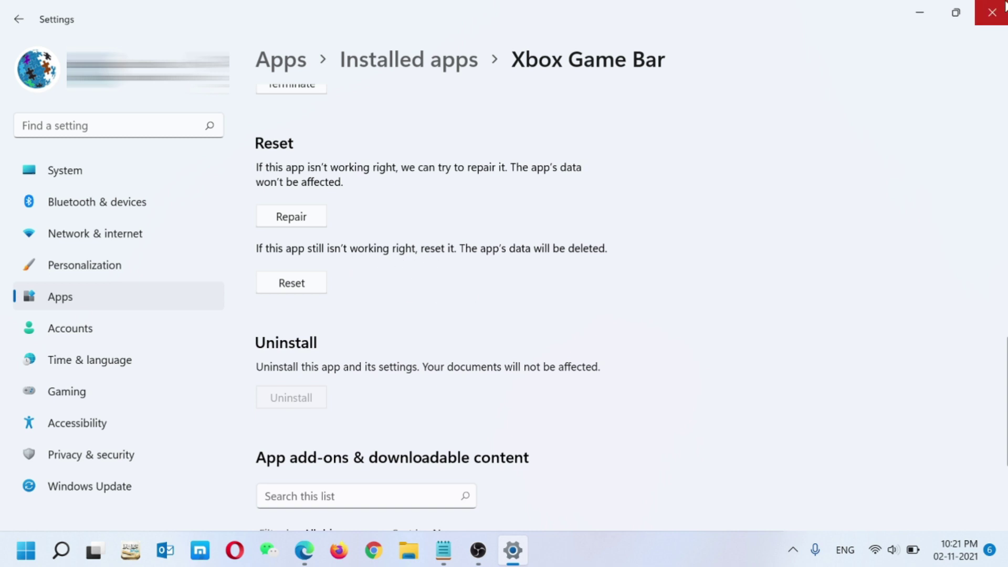
left_click(992, 13)
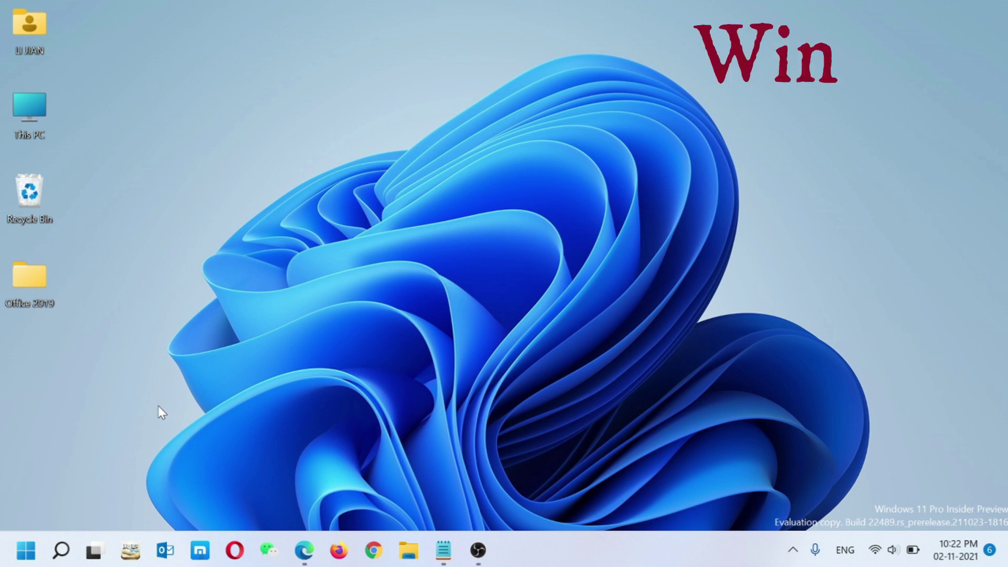
Run gpedit.msc from the Run dialog to launch the Local Group Policy Editor.
key("super+r")
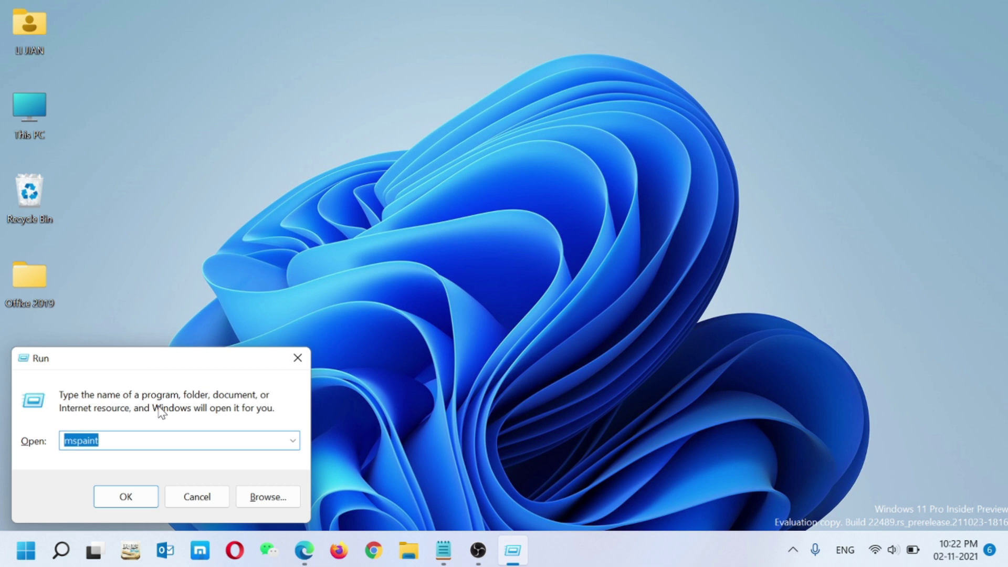
type("gp")
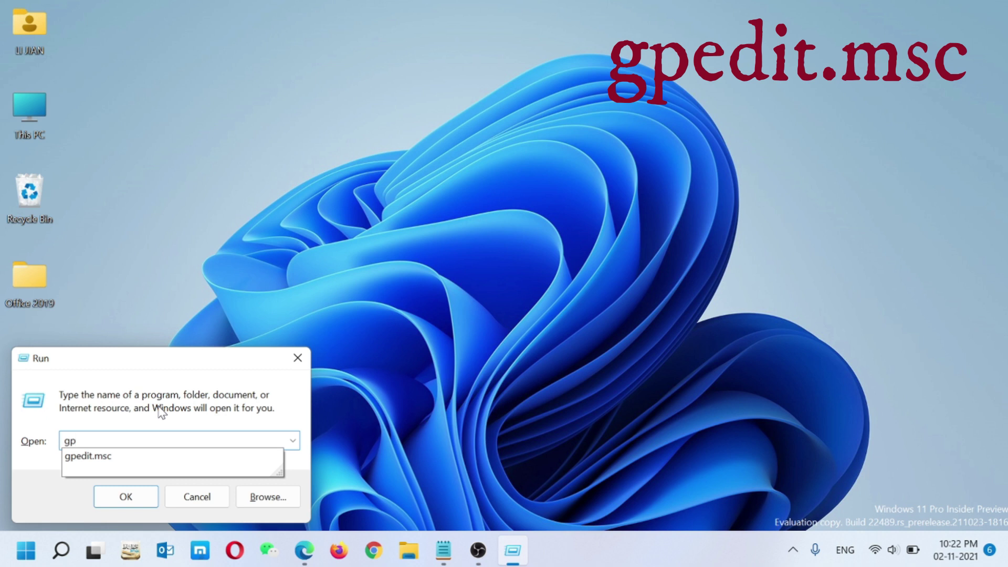
type("edit.msc")
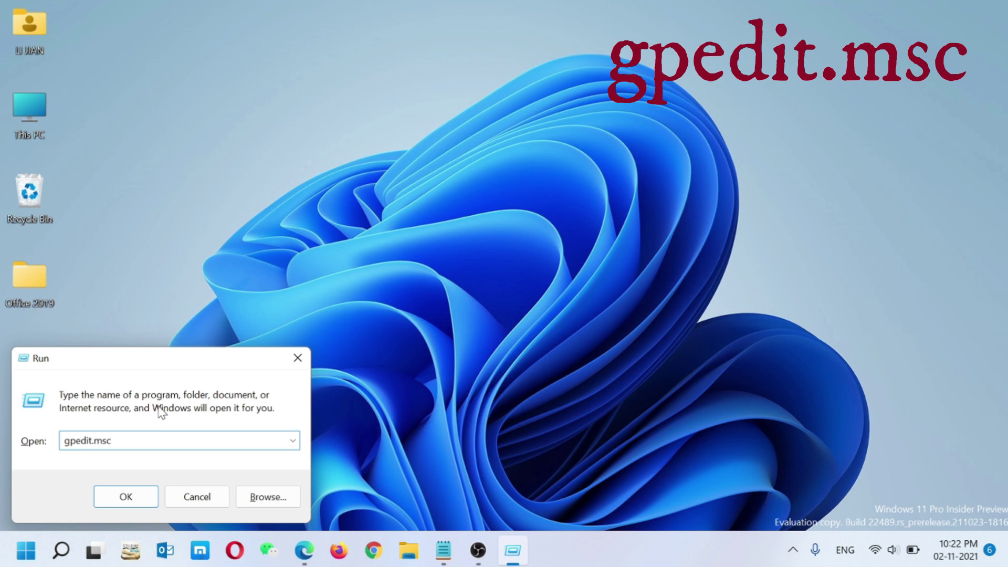
key("Return")
Reposition the editor, widen the tree pane, and expand Administrative Templates > Windows Components.
left_click_drag(332, 130, 339, 68)
left_click_drag(255, 116, 316, 117)
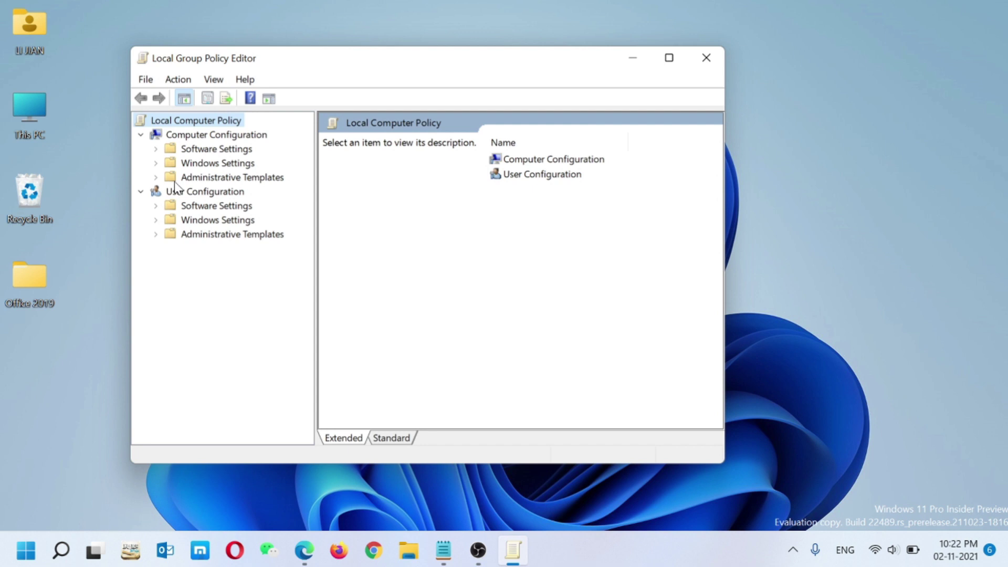
left_click(156, 178)
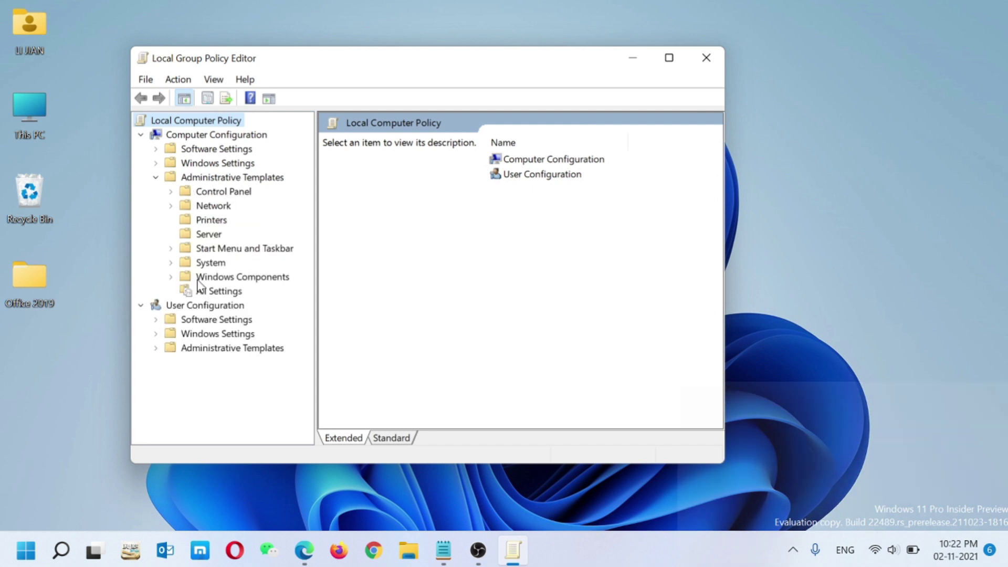
left_click(171, 277)
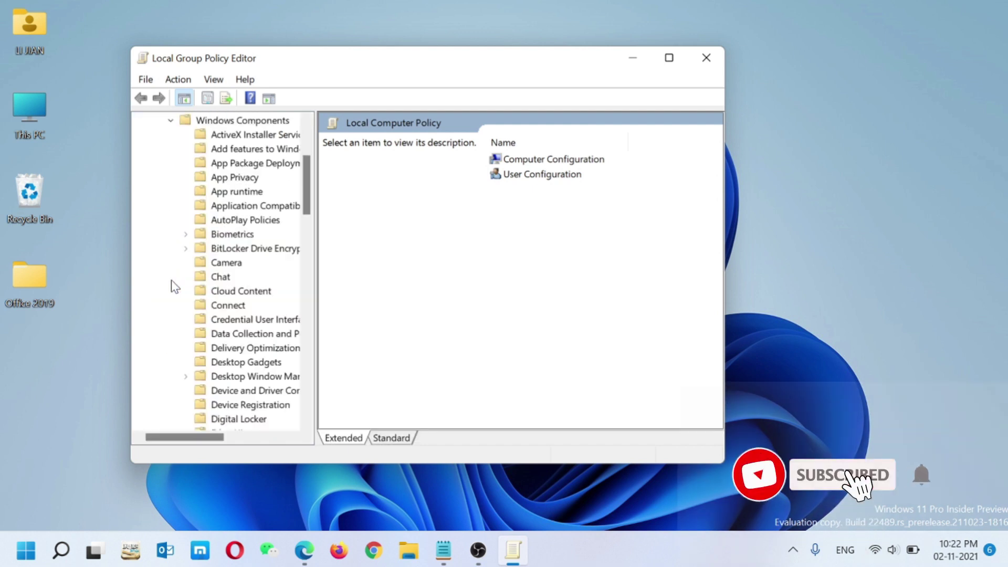
Select the Windows Game Recording and Broadcasting folder and widen the window to see its setting.
scroll(305, 209, "down", 4)
scroll(304, 209, "down", 15)
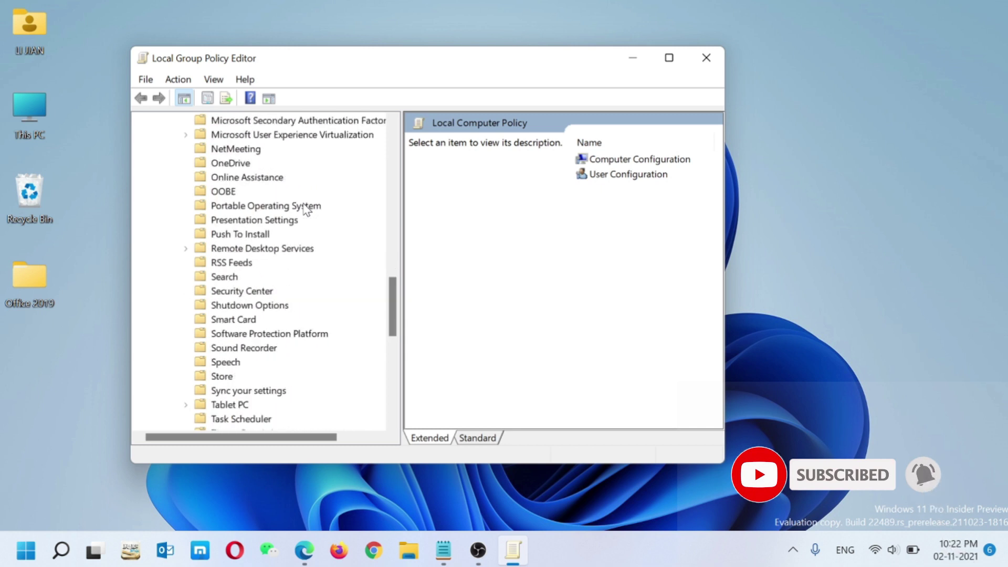
scroll(308, 210, "down", 6)
scroll(305, 207, "up", 3)
scroll(320, 236, "down", 1)
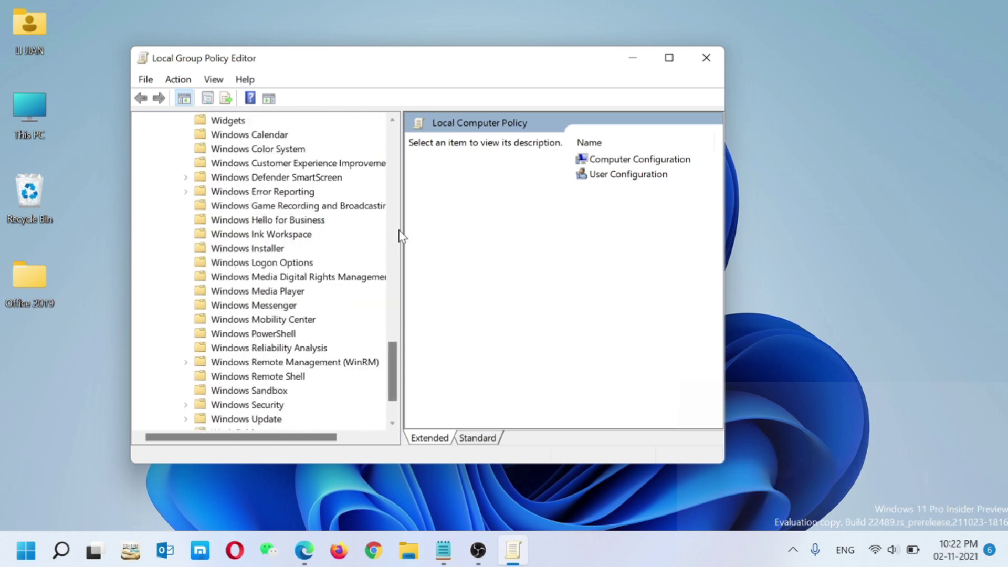
left_click_drag(404, 233, 428, 234)
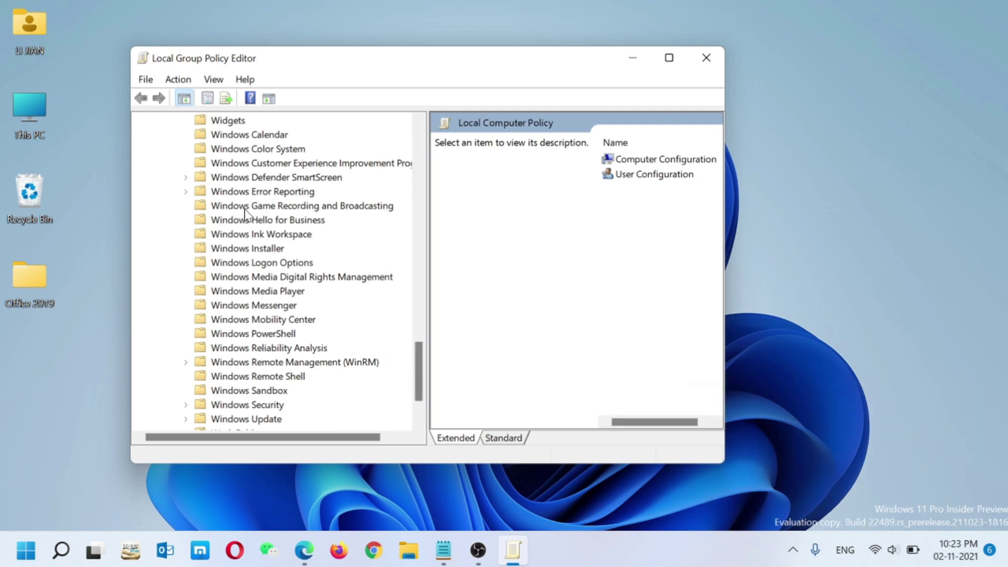
left_click(319, 209)
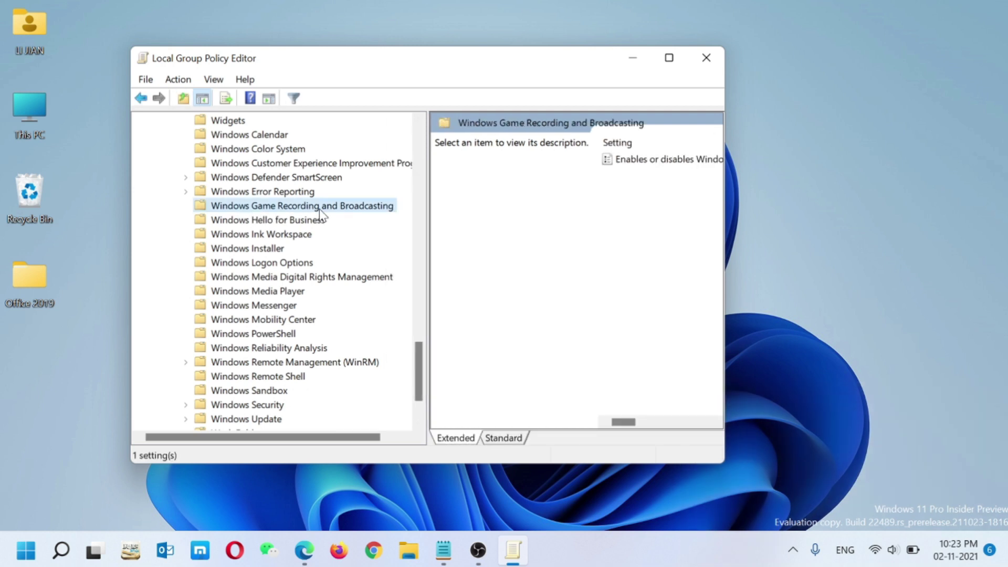
left_click_drag(724, 200, 940, 199)
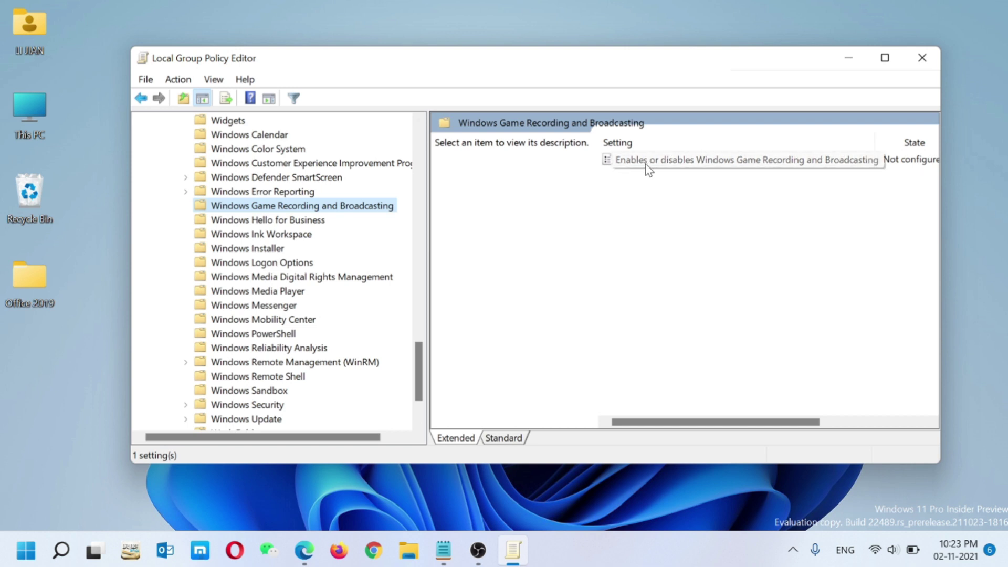
Set 'Enables or disables Windows Game Recording and Broadcasting' to Enabled, then apply and confirm.
double_click(672, 165)
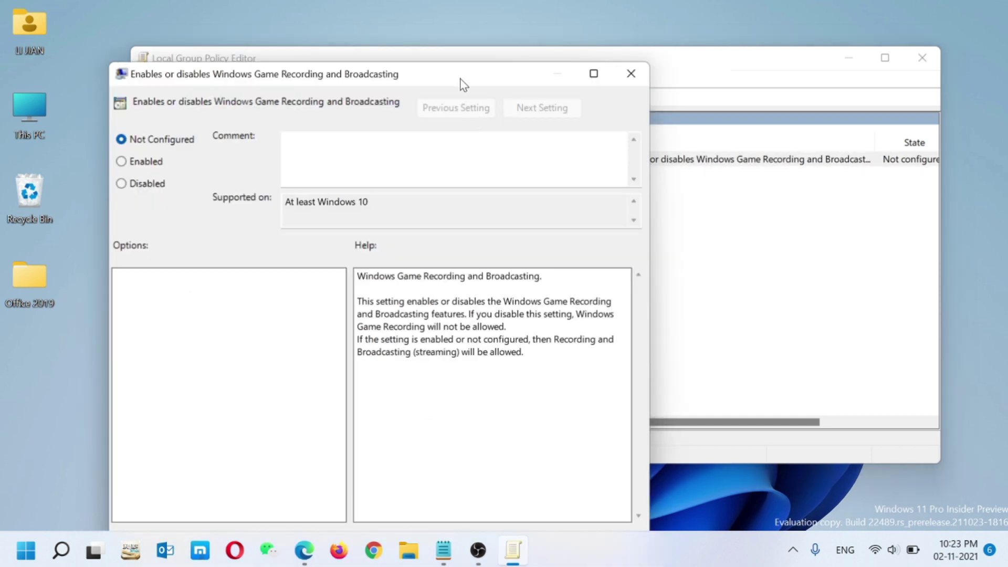
left_click_drag(457, 78, 459, 39)
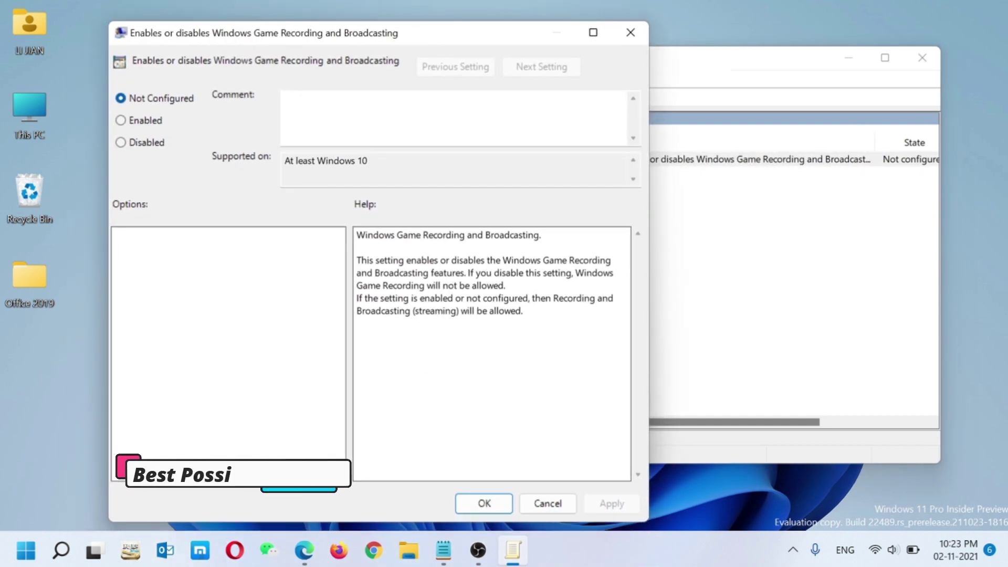
left_click(120, 122)
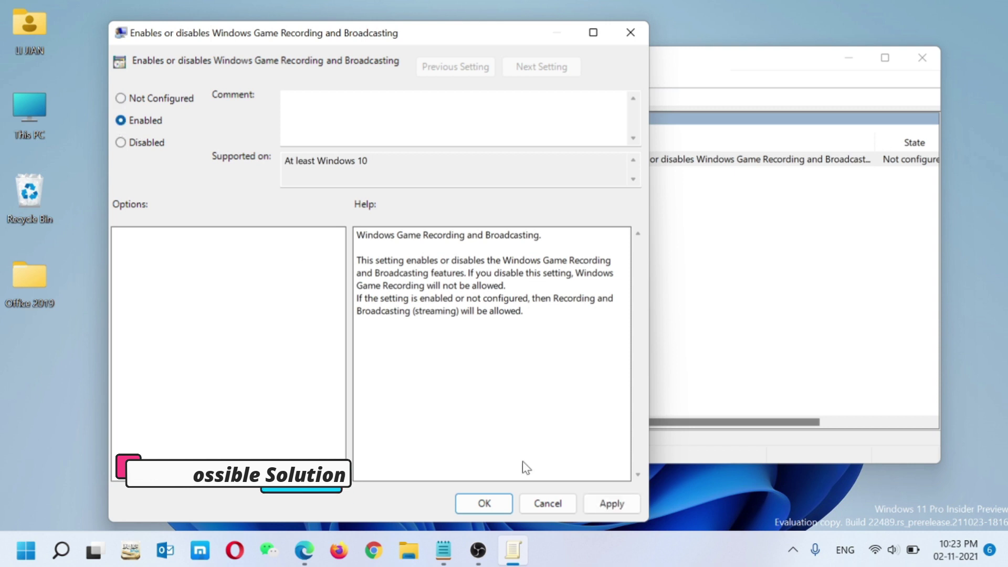
left_click(612, 503)
left_click(483, 501)
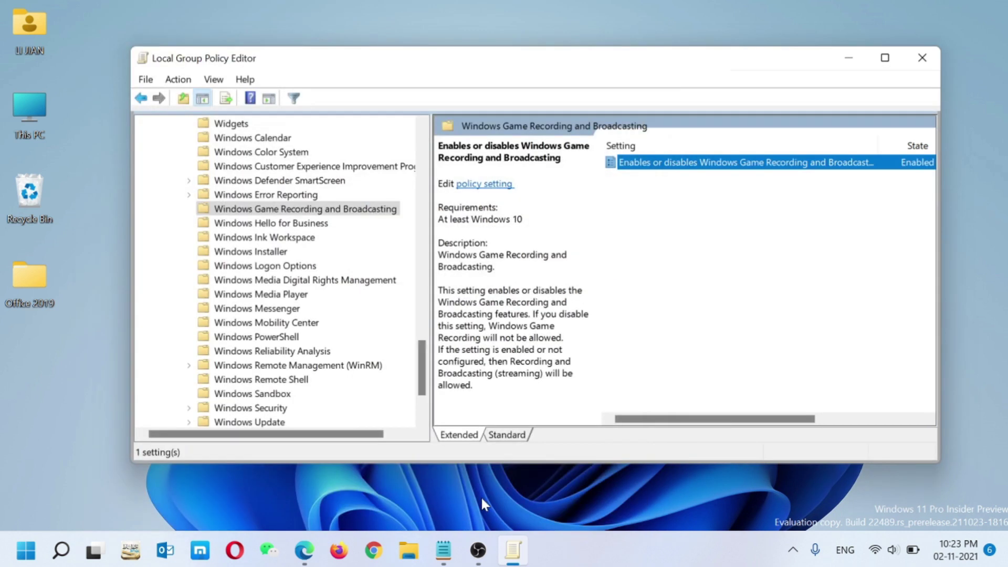
Close the Local Group Policy Editor window.
left_click(923, 59)
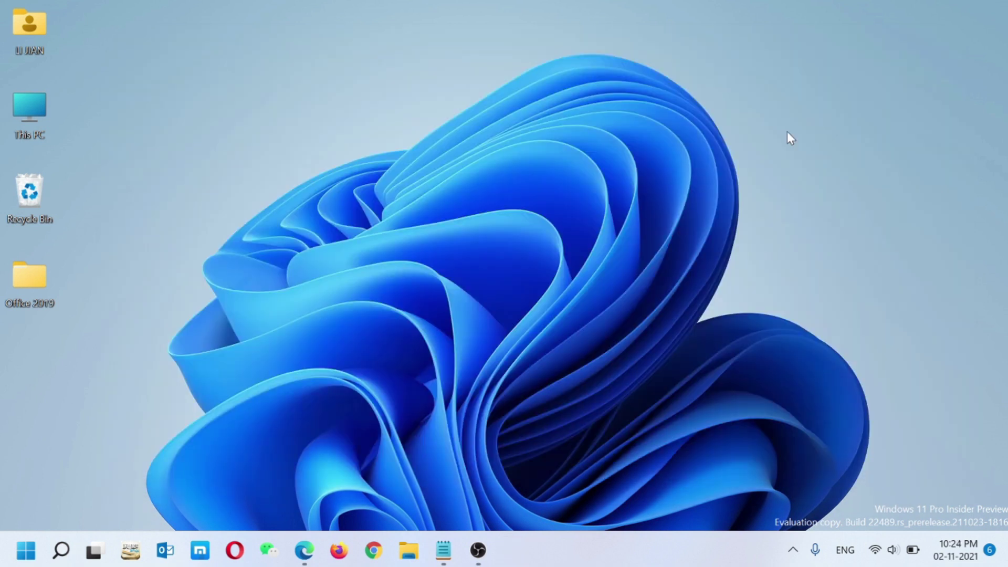